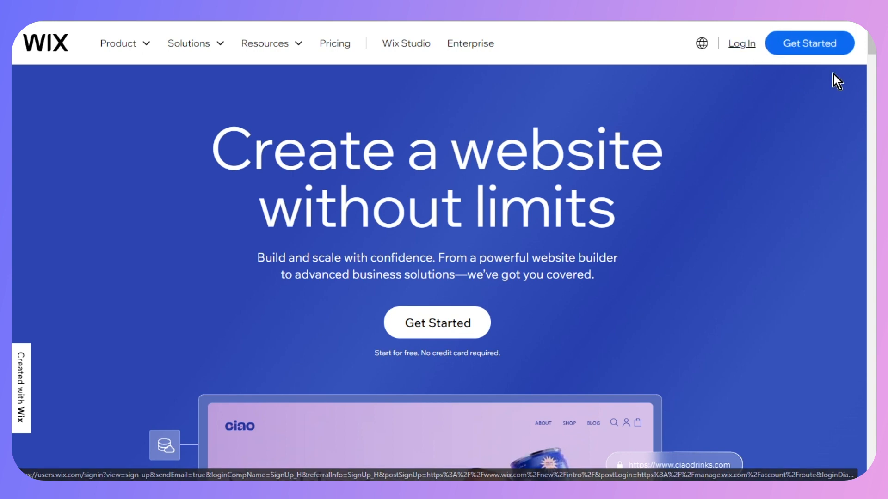
Start creating a new website and choose Life Blog as its site type.
left_click(837, 46)
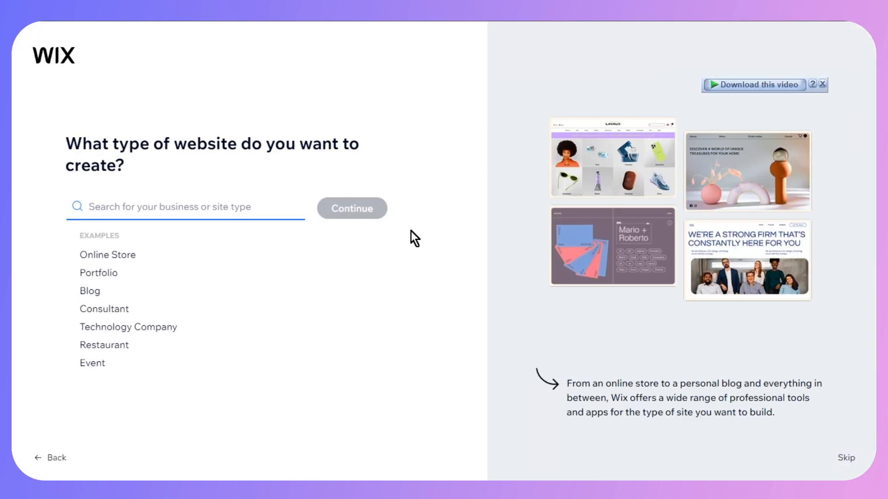
left_click(102, 293)
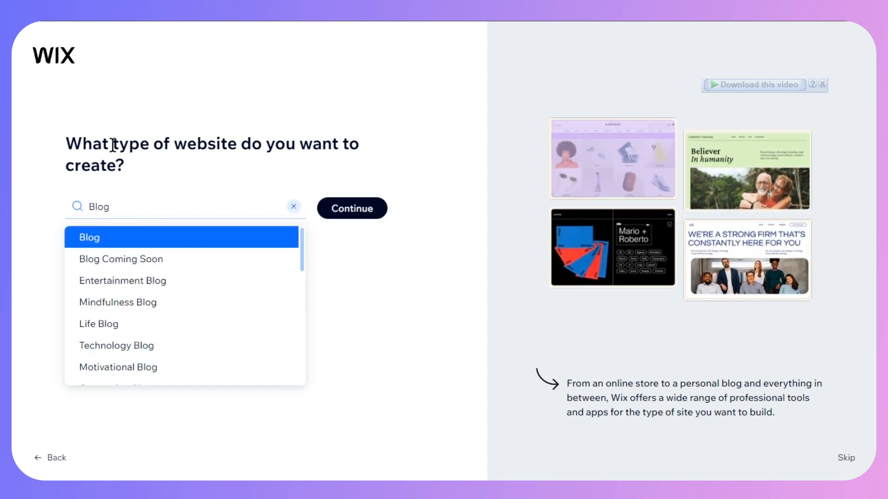
left_click_drag(113, 144, 272, 143)
left_click(316, 141)
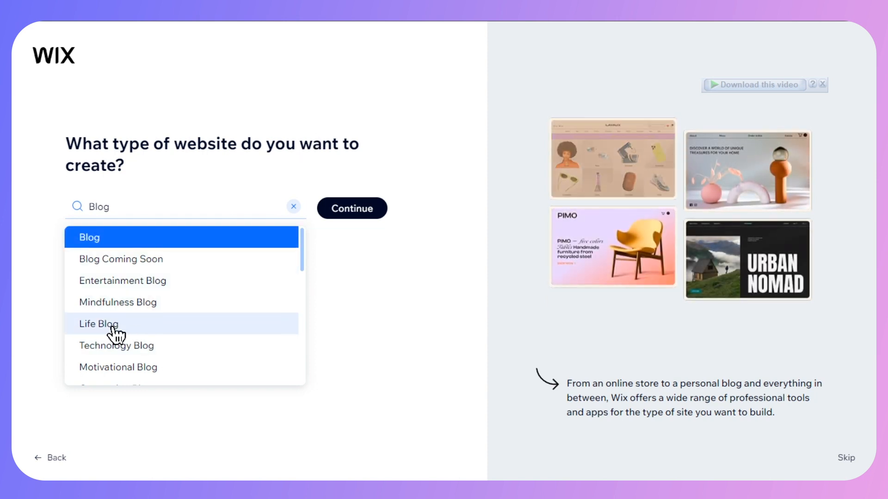
scroll(173, 353, "down", 3)
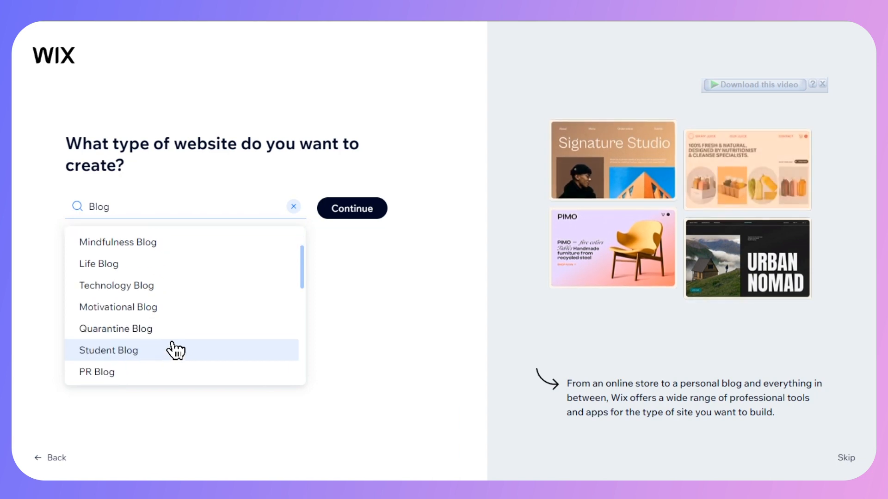
scroll(176, 351, "up", 3)
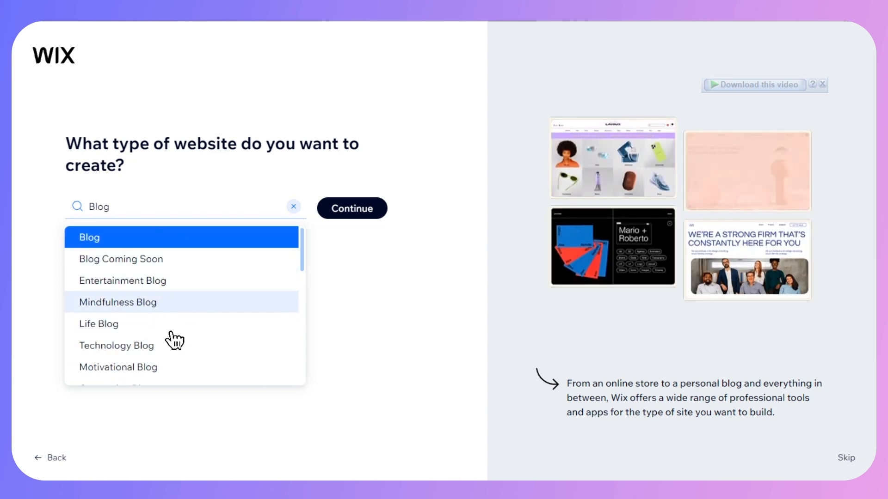
left_click(103, 330)
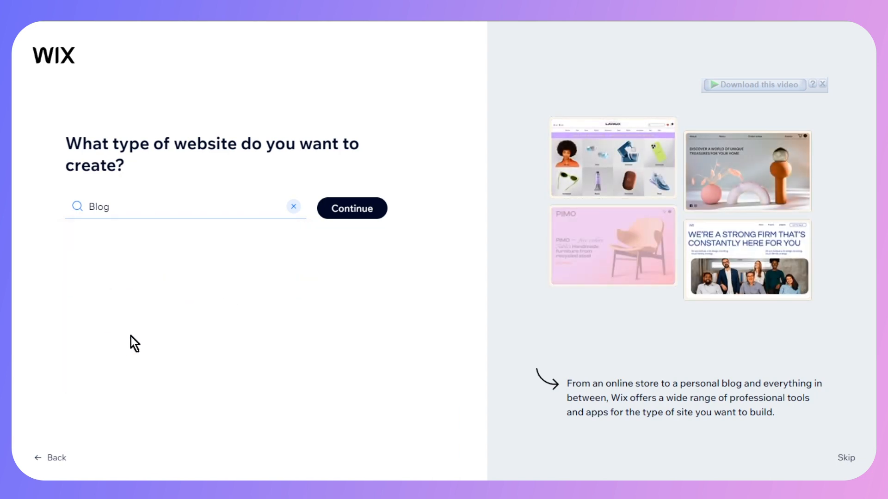
left_click(356, 214)
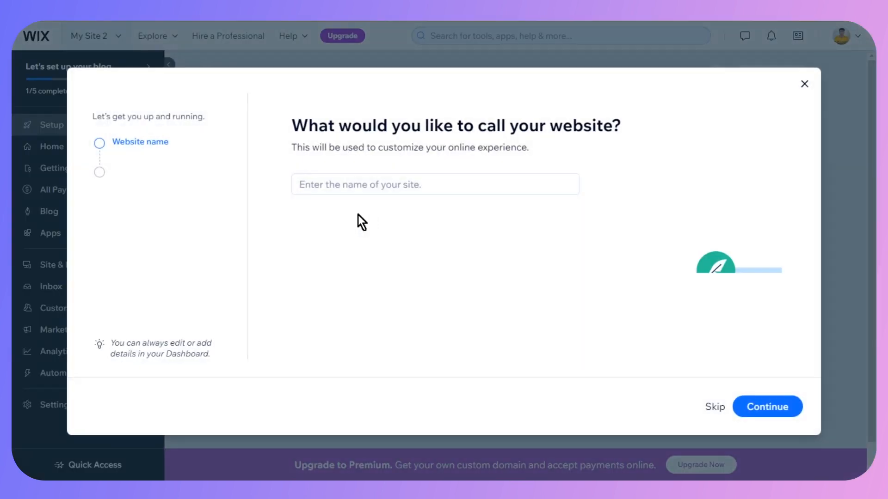
Name the website Day2Day and continue the site setup.
left_click(372, 190)
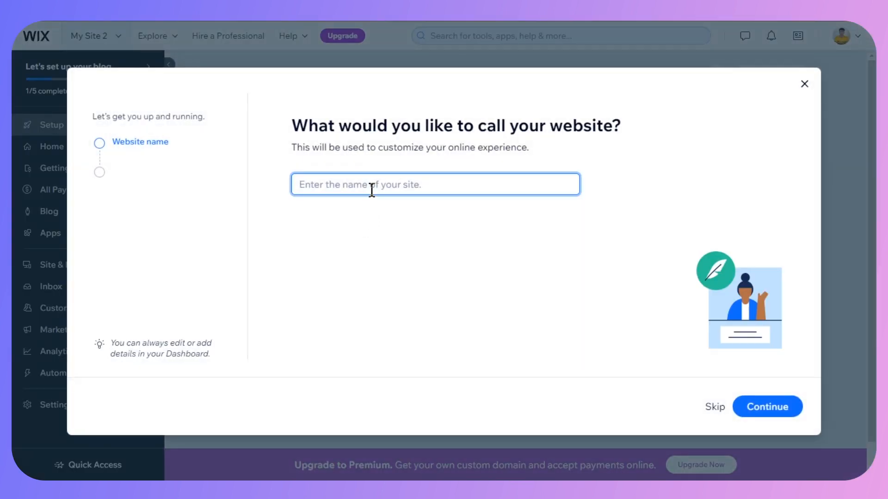
type("Day2Day")
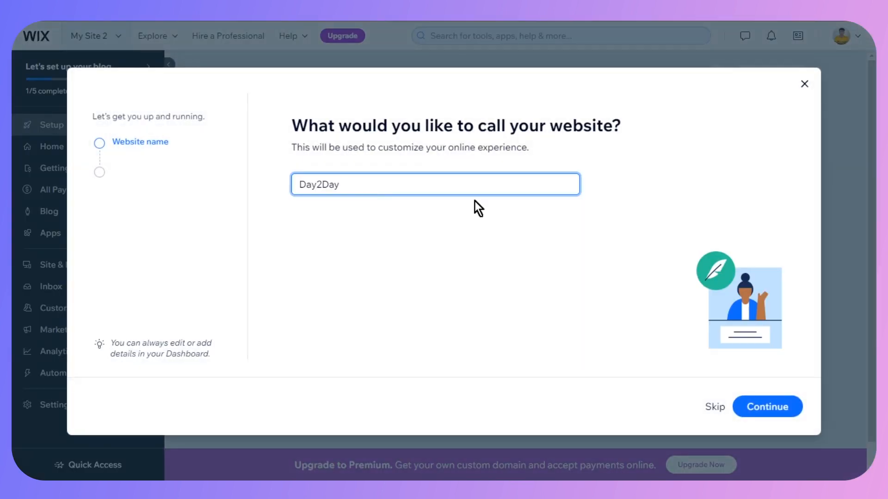
left_click(754, 410)
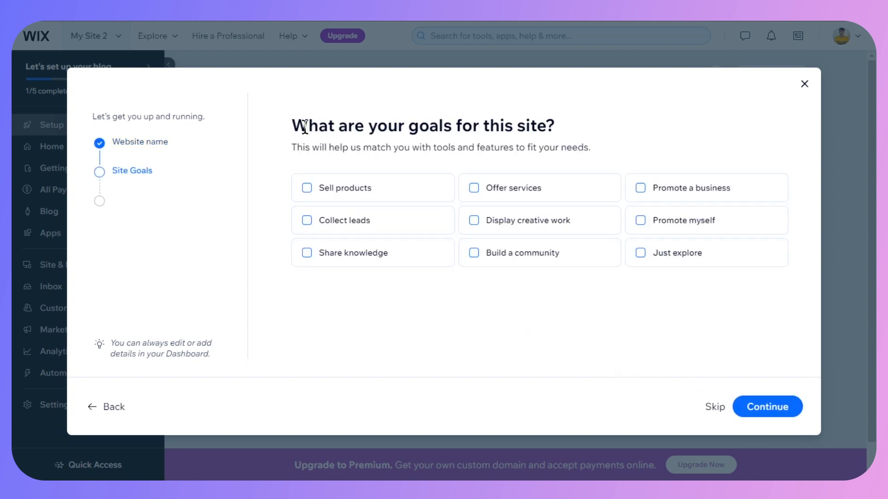
Choose Build a community, Collect leads and Sell products as the site's goals and continue.
left_click_drag(327, 127, 529, 125)
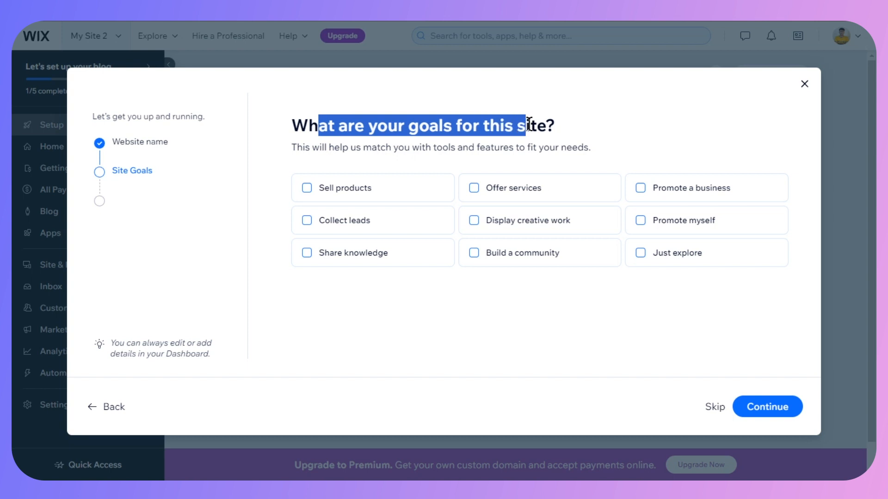
left_click(622, 118)
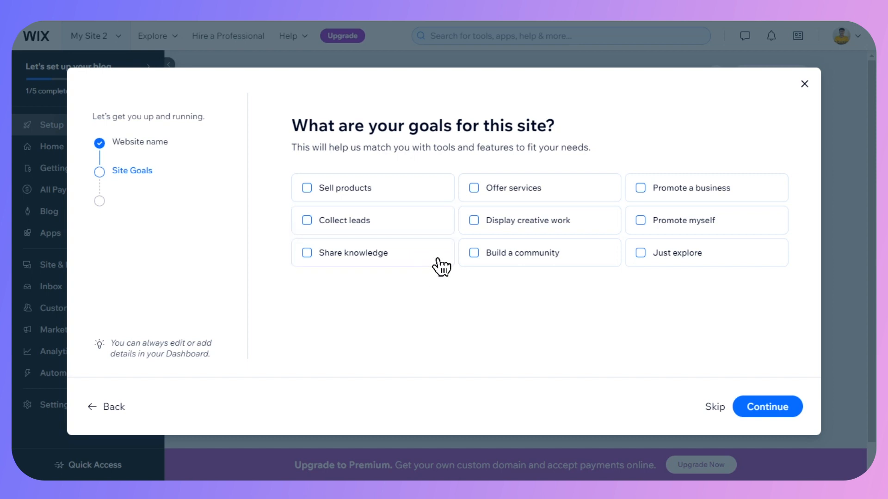
left_click(486, 255)
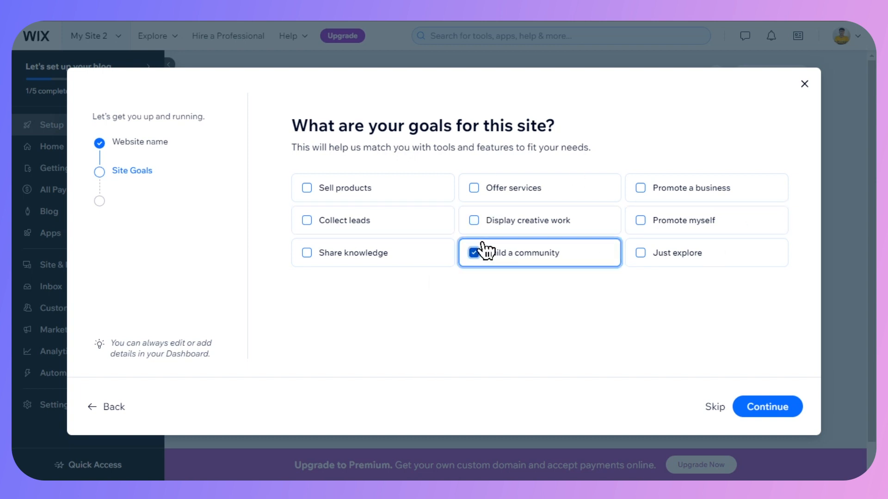
left_click(368, 222)
left_click(371, 194)
left_click(761, 409)
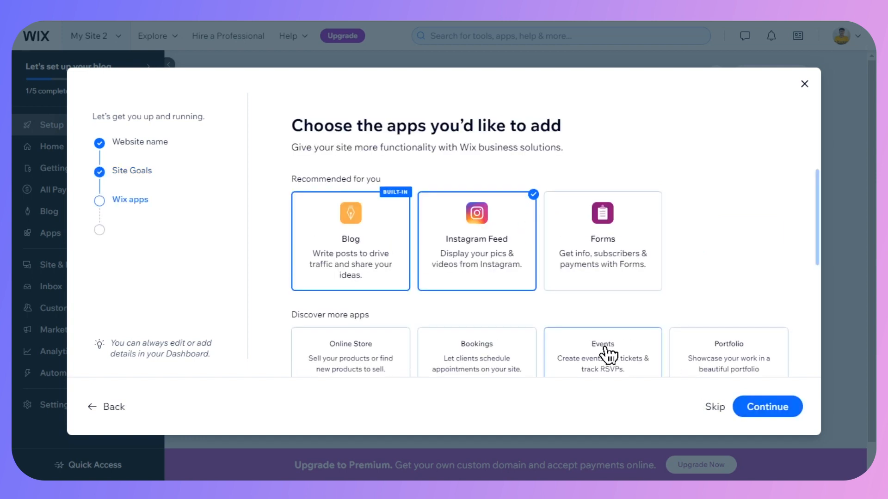
Keep the preselected Blog and Instagram Feed apps and finish the setup by continuing to the site dashboard.
left_click_drag(301, 127, 573, 145)
left_click(628, 137)
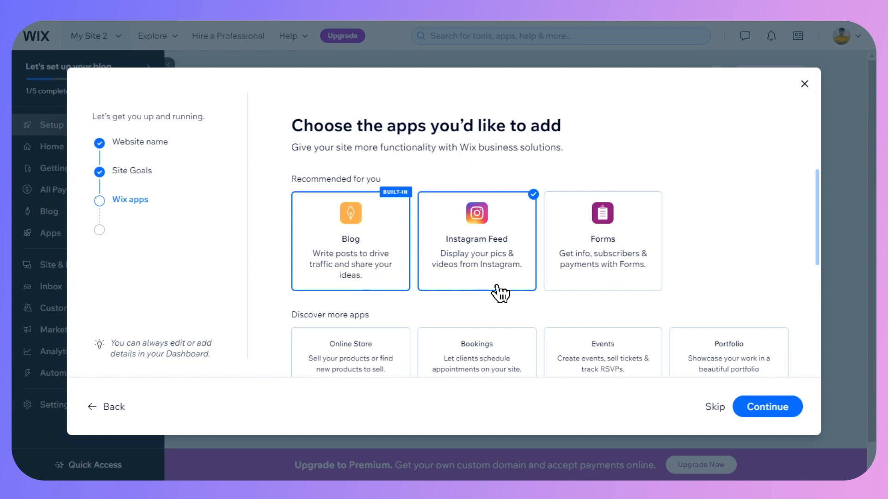
scroll(347, 280, "down", 1)
scroll(384, 210, "down", 2)
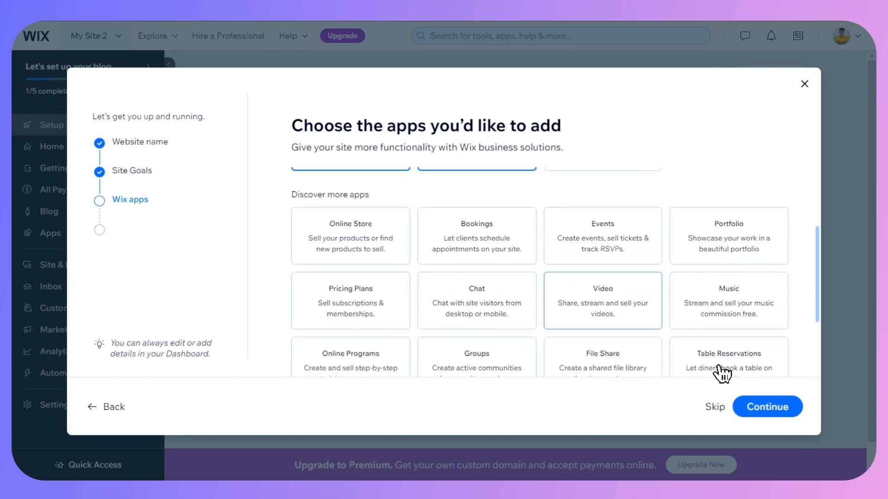
left_click(765, 407)
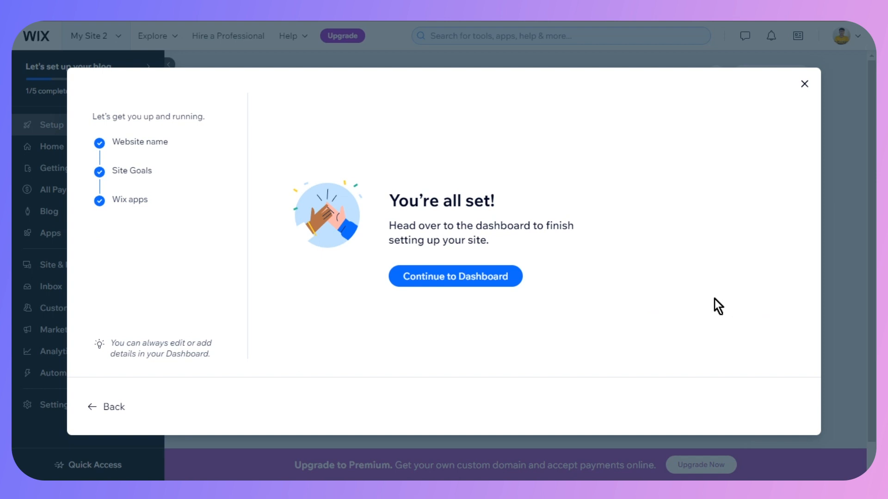
left_click(470, 276)
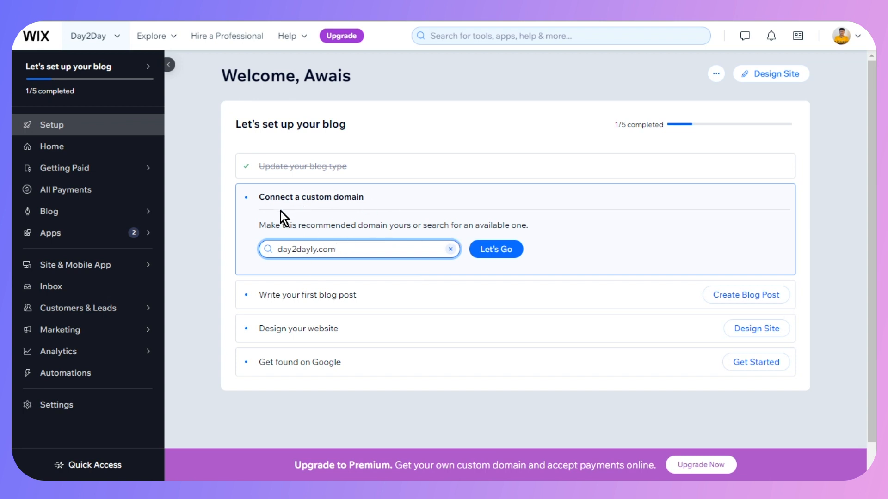
Begin designing the site and choose to customize a template rather than generate a design with AI.
left_click(767, 78)
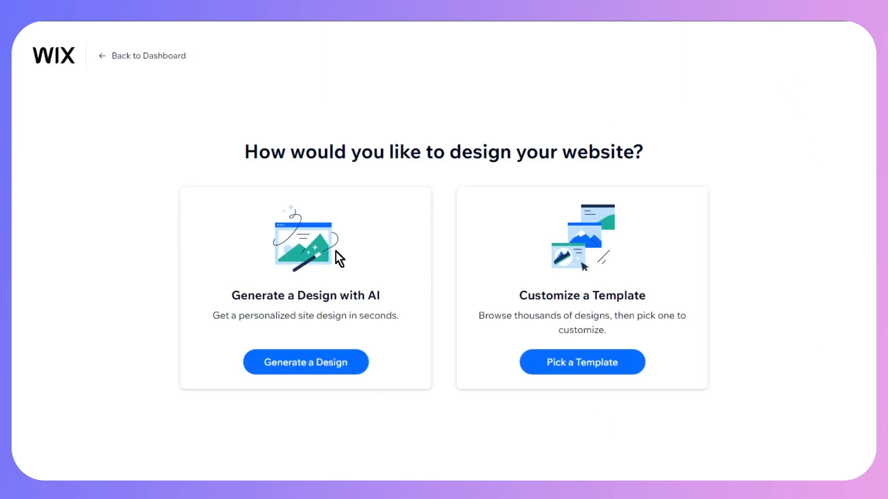
left_click_drag(261, 296, 385, 295)
left_click(393, 300)
left_click_drag(527, 297, 711, 310)
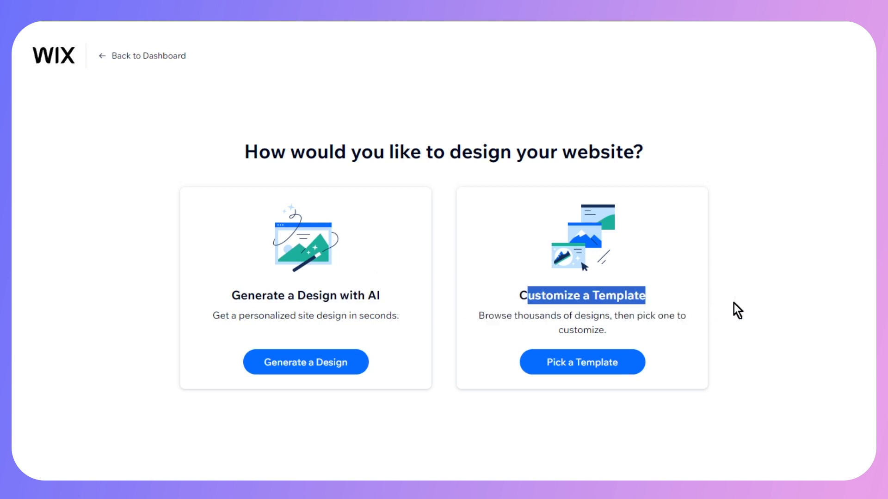
left_click(762, 297)
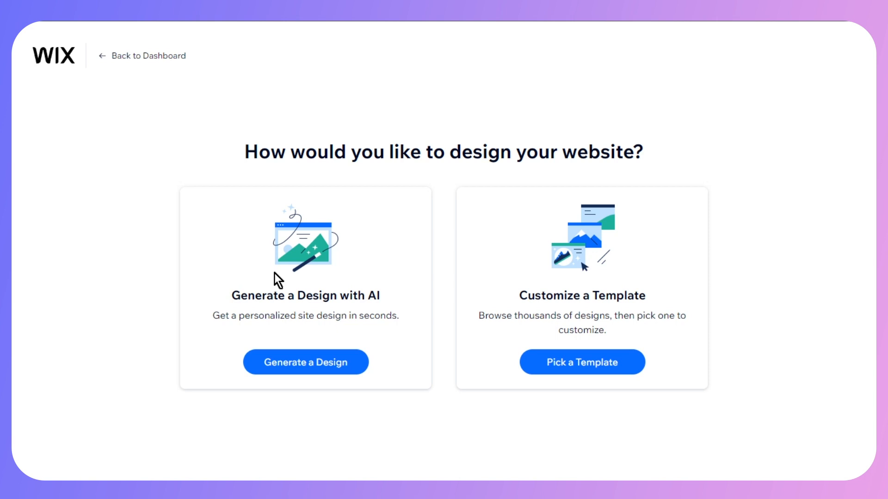
left_click_drag(541, 300, 668, 305)
left_click(481, 306)
left_click_drag(262, 300, 352, 298)
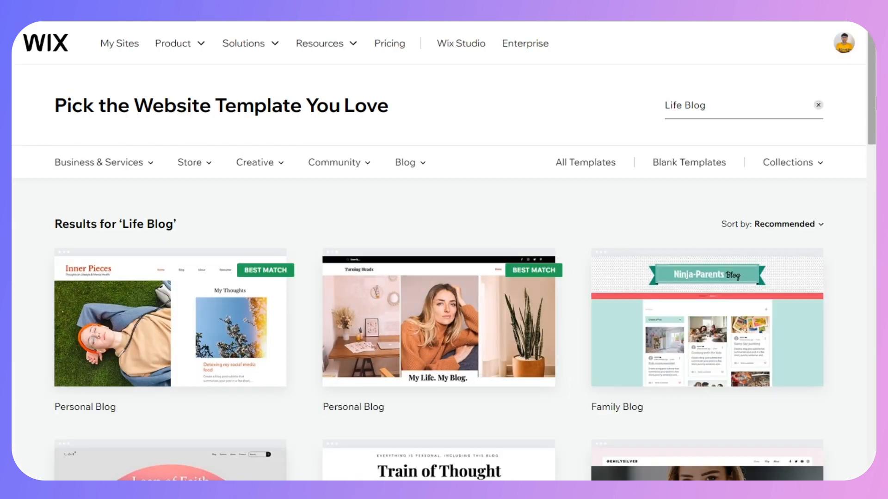
Browse the Life Blog templates, open the Travel Blog template for editing, and dismiss the AI content dialog.
scroll(444, 278, "down", 8)
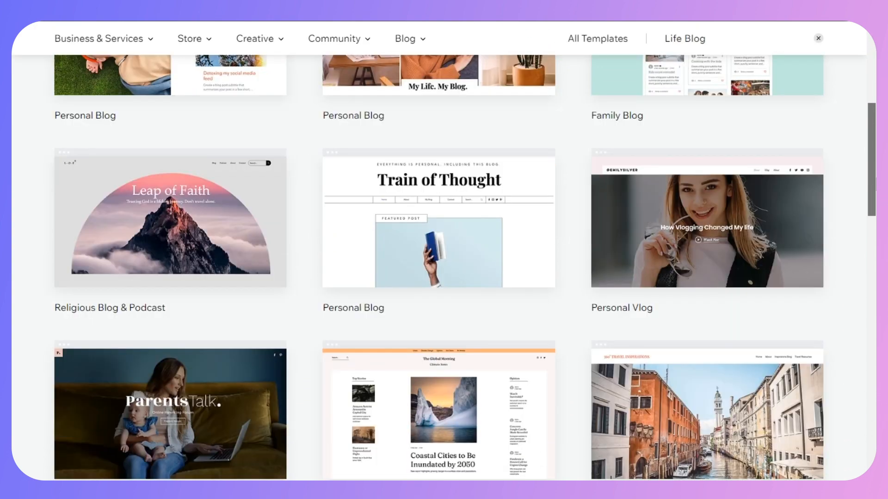
scroll(444, 277, "down", 9)
scroll(444, 277, "up", 2)
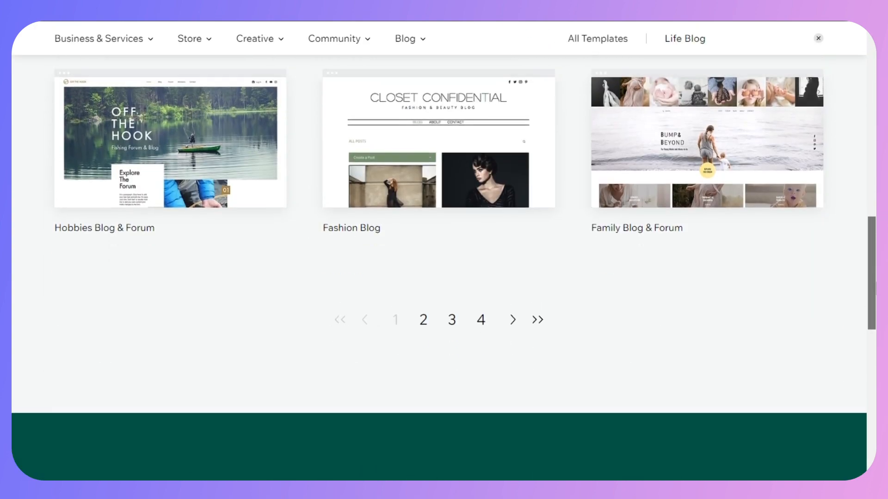
scroll(444, 269, "up", 6)
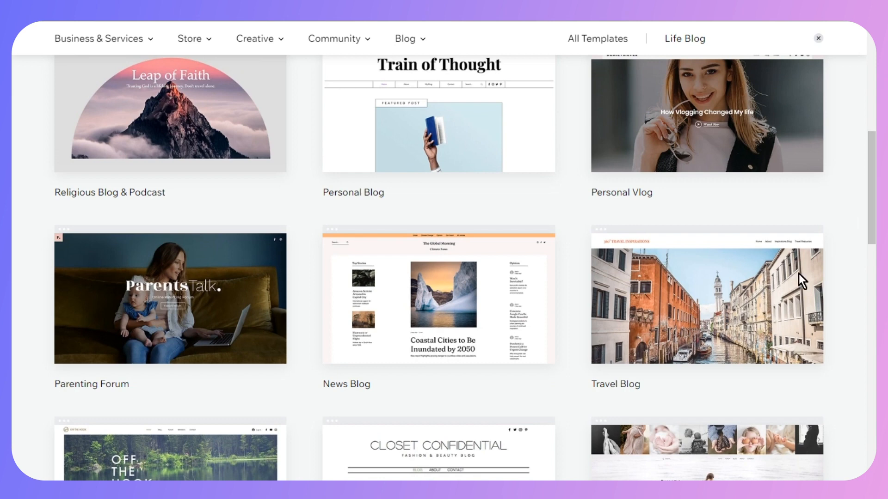
mouse_move(440, 143)
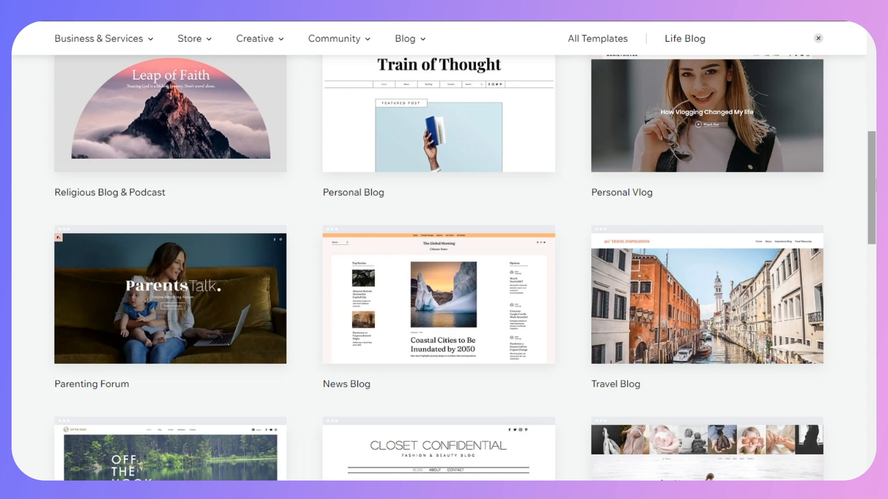
scroll(874, 257, "down", 6)
scroll(874, 257, "up", 1)
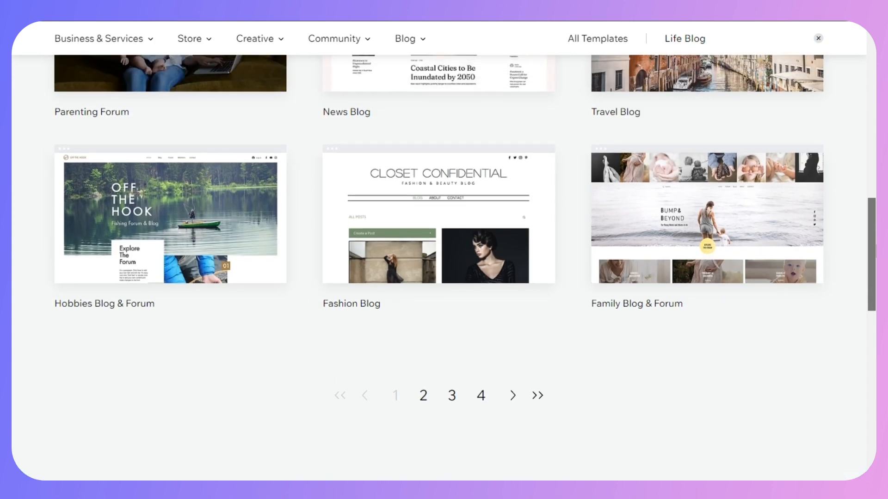
scroll(465, 237, "up", 1)
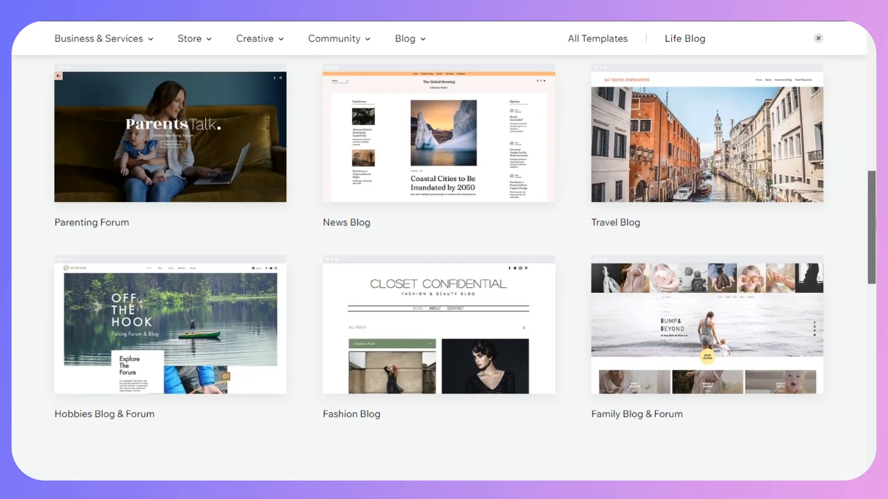
scroll(465, 237, "up", 2)
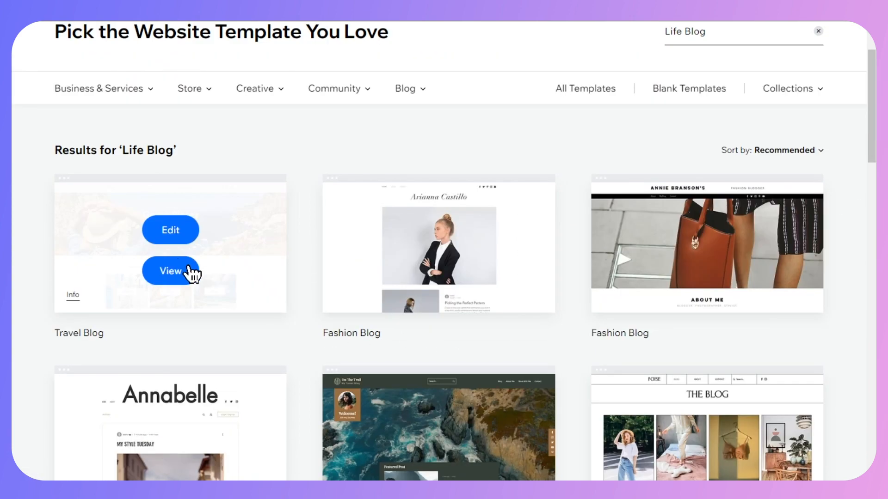
left_click(179, 242)
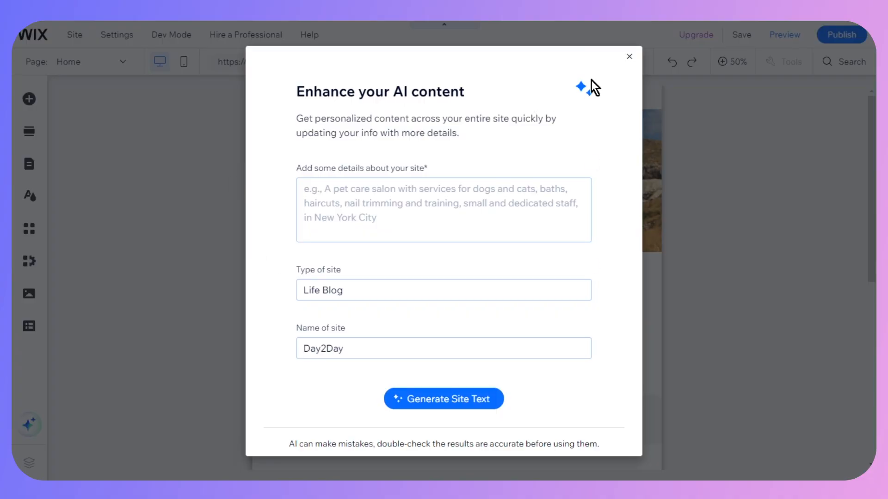
left_click(629, 57)
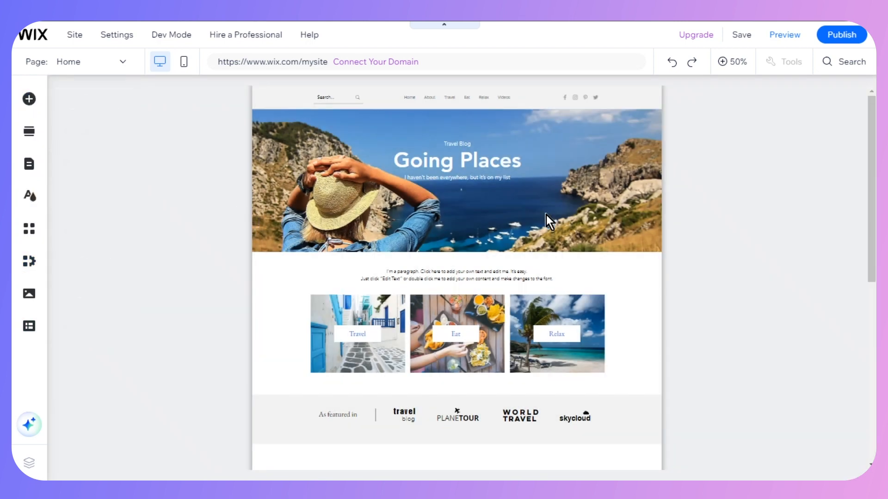
Preview the site, examine the home page sections from the welcome banner to the footer, and return to the editor.
left_click(786, 37)
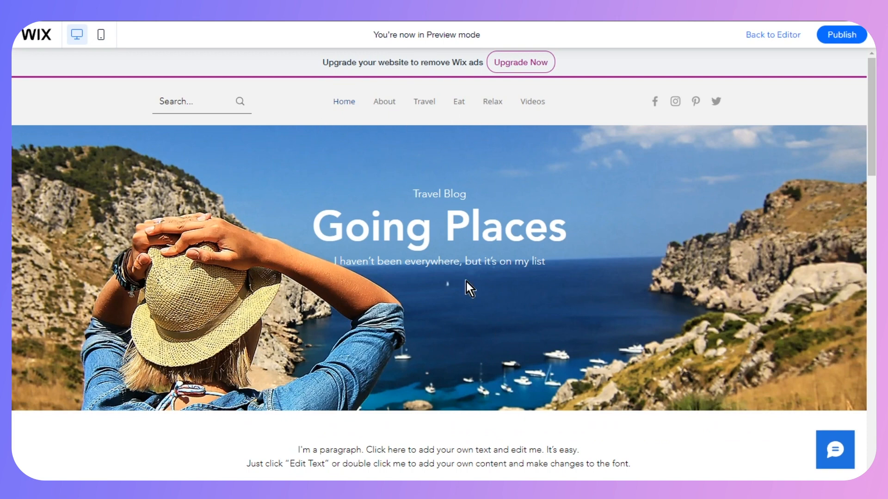
scroll(757, 212, "down", 6)
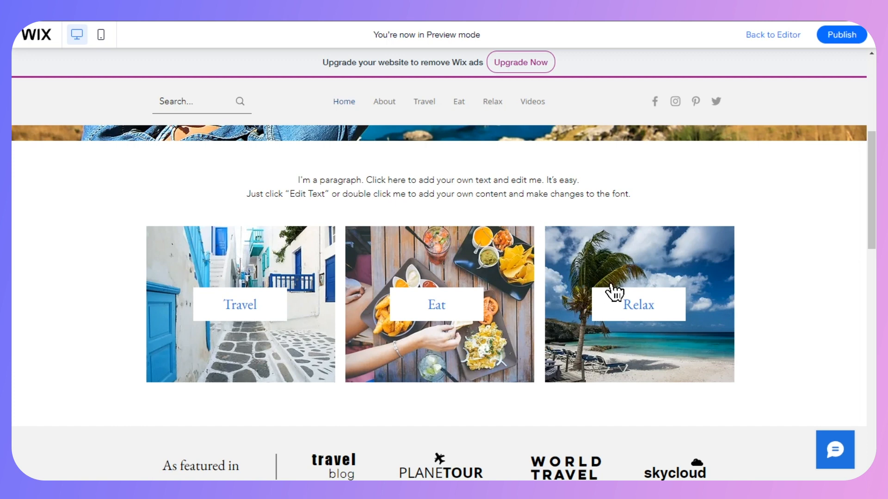
scroll(638, 304, "down", 5)
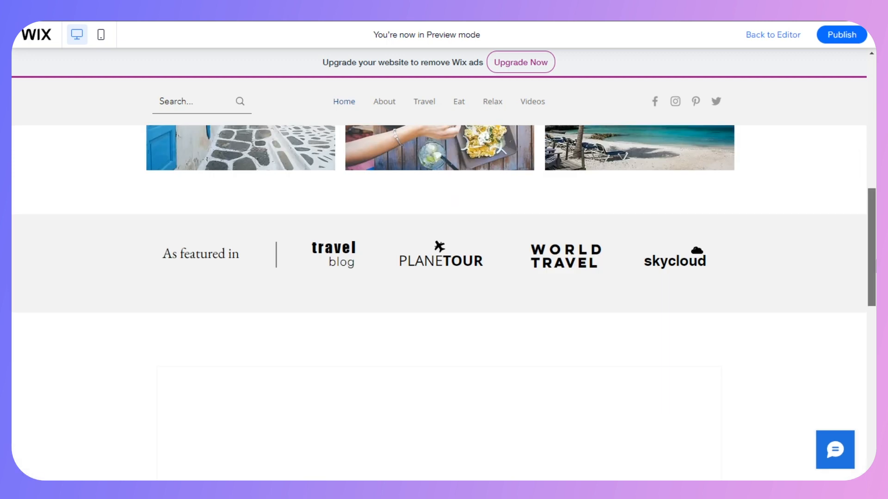
left_click_drag(165, 224, 235, 220)
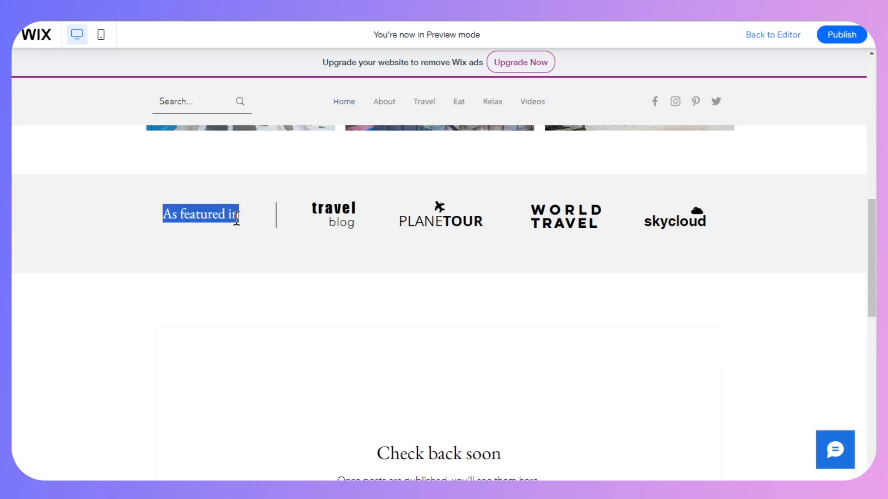
left_click(328, 291)
scroll(328, 291, "down", 2)
scroll(444, 323, "down", 7)
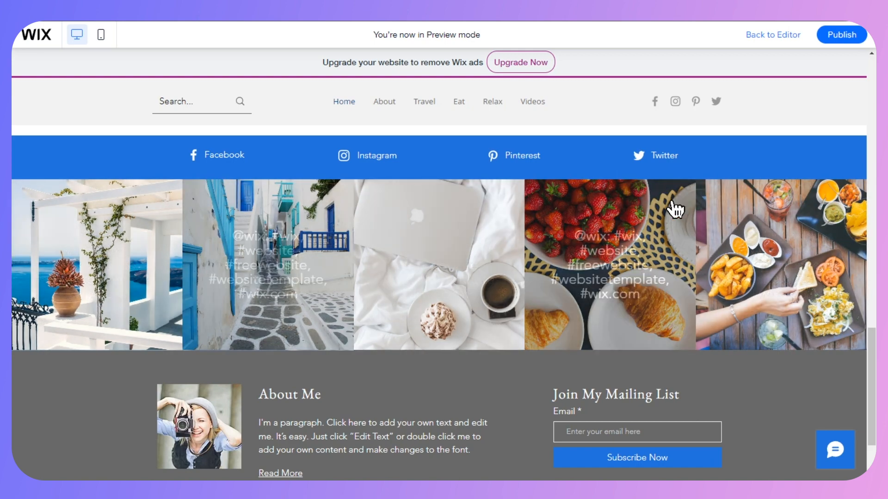
scroll(782, 259, "down", 2)
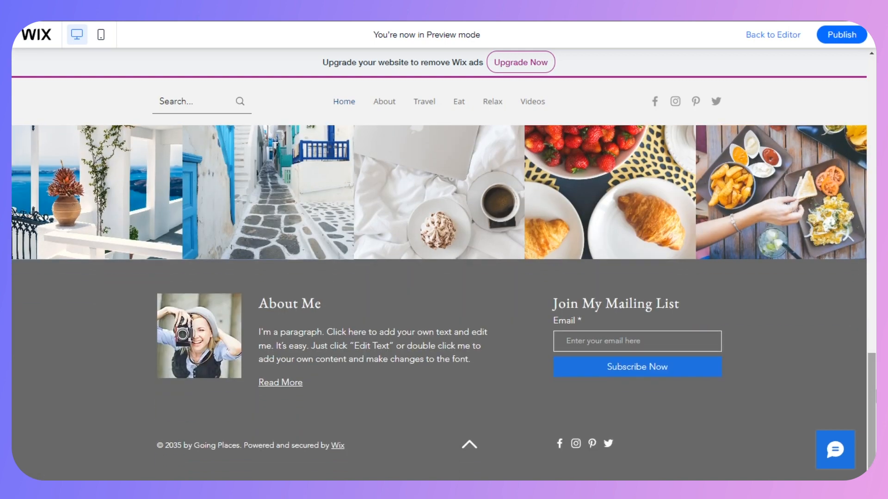
scroll(246, 388, "up", 2)
scroll(246, 388, "down", 2)
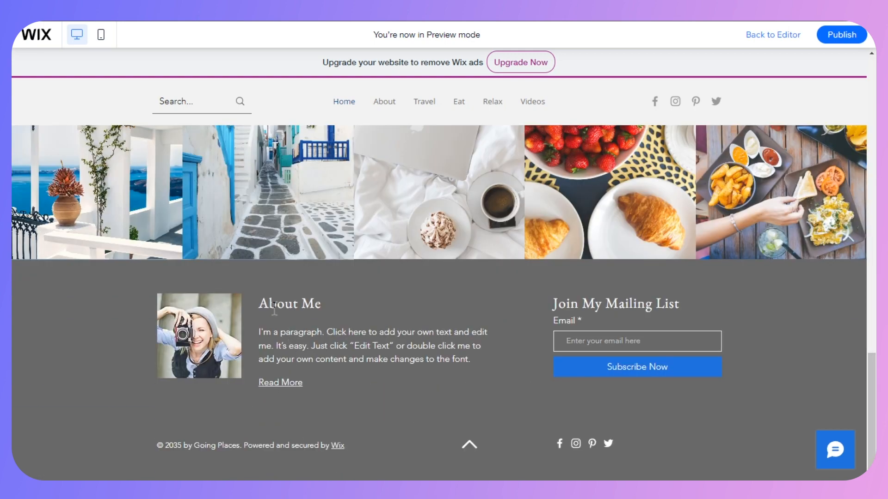
left_click_drag(268, 305, 351, 329)
left_click(394, 345)
left_click_drag(871, 413, 871, 115)
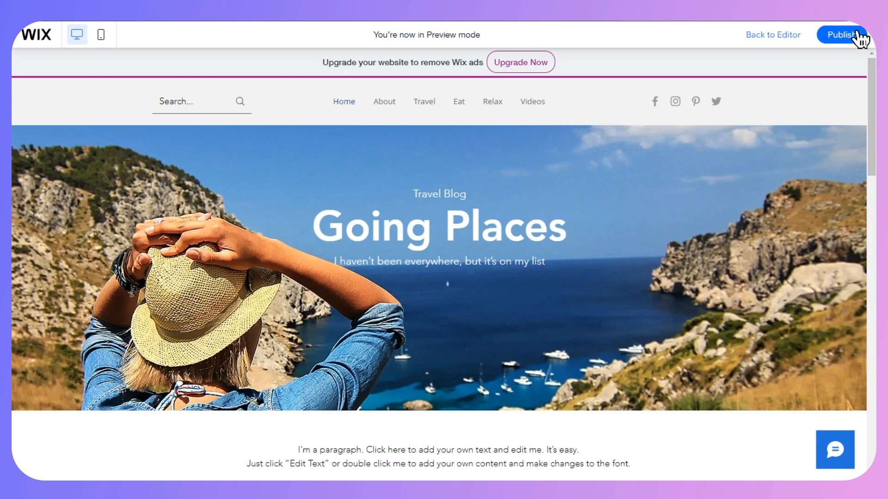
left_click(788, 37)
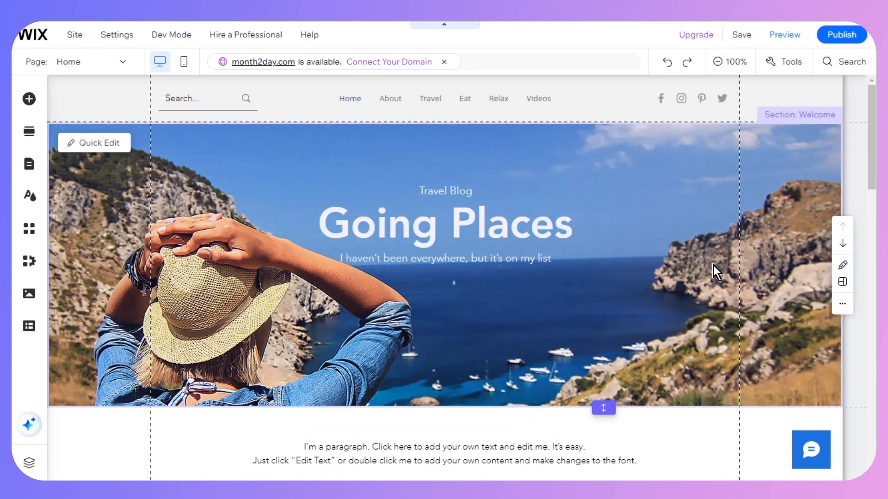
Change the Welcome section's background to the snowy mountain video from the selected backgrounds.
left_click(726, 149)
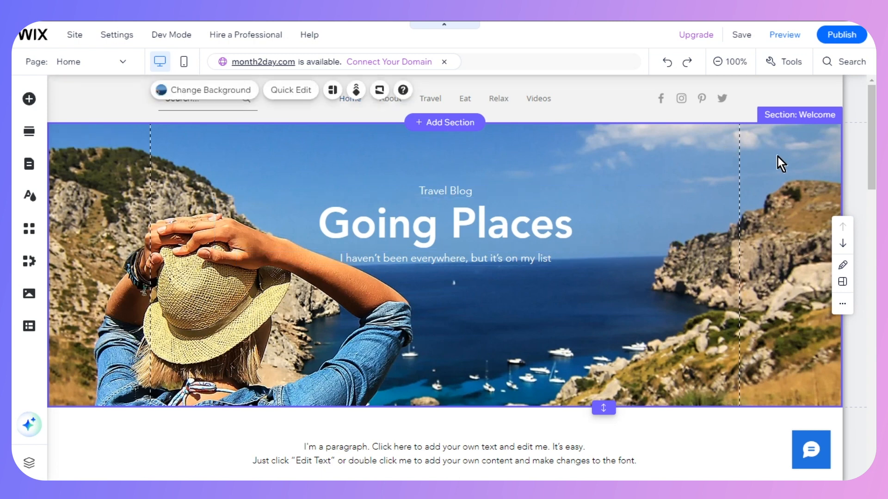
left_click(184, 91)
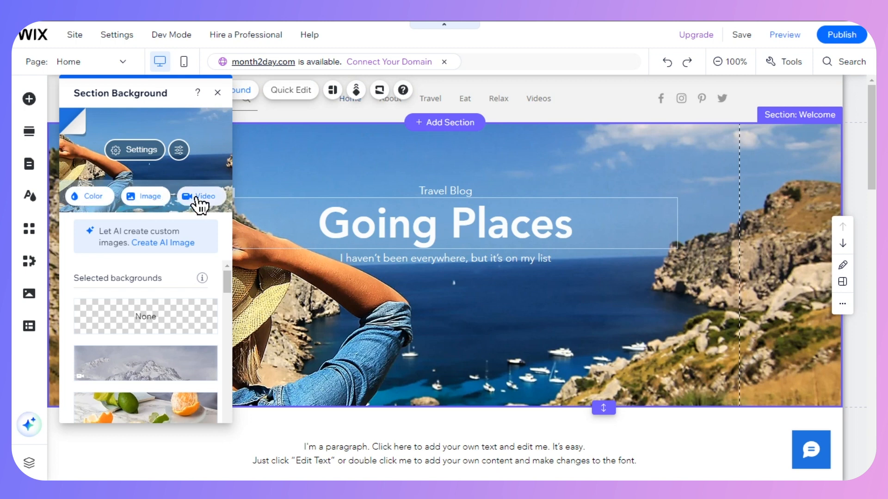
scroll(208, 296, "down", 5)
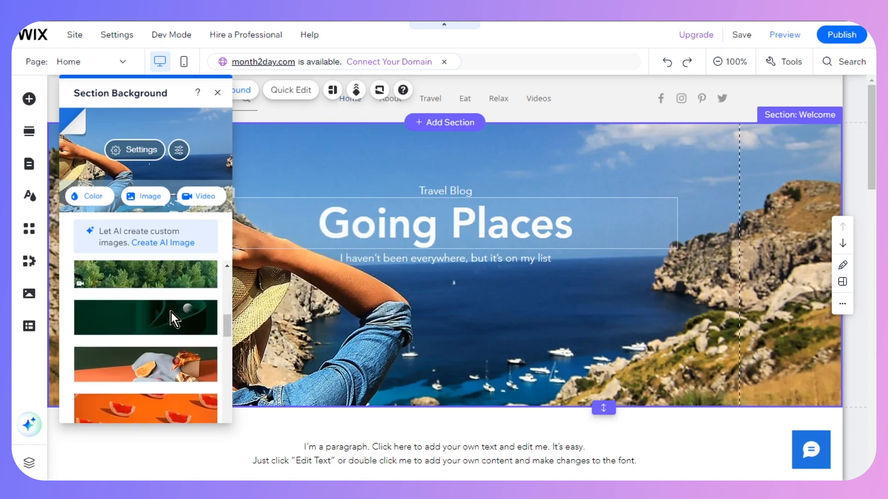
scroll(180, 314, "down", 5)
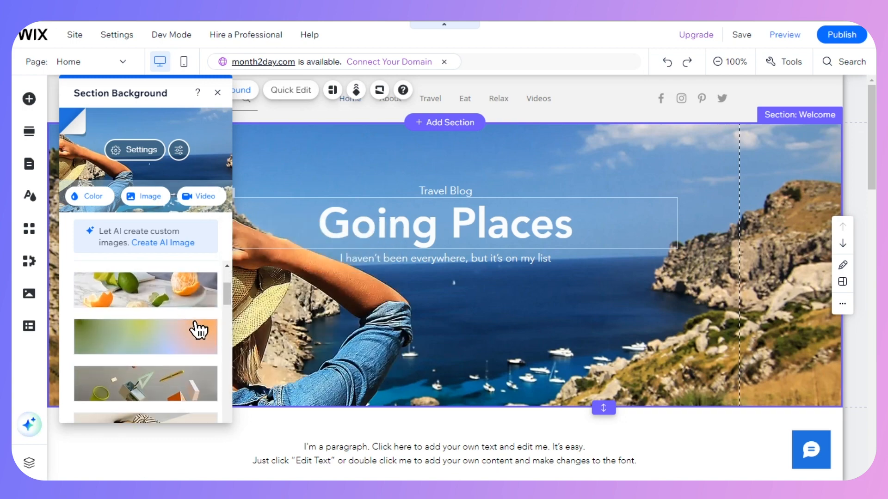
scroll(190, 328, "up", 2)
left_click(183, 303)
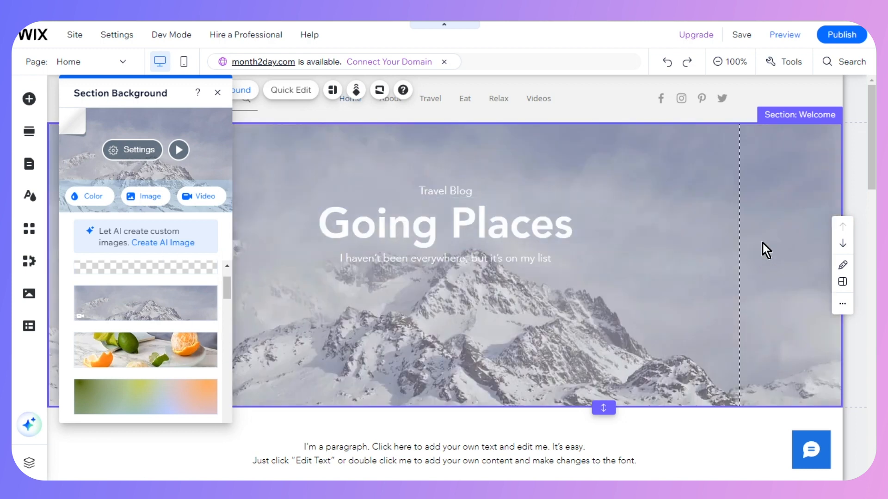
Replace the "Going Places" heading text in the Welcome section with "Explore the World".
left_click(379, 231)
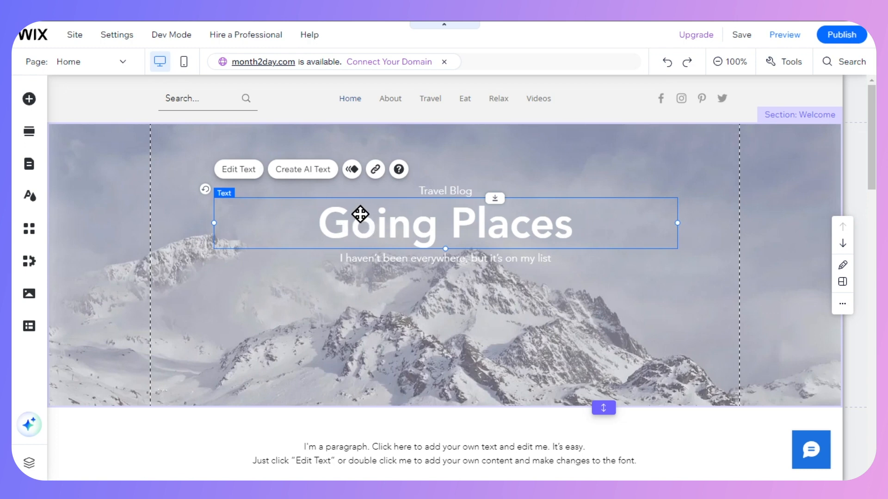
scroll(599, 459, "down", 2)
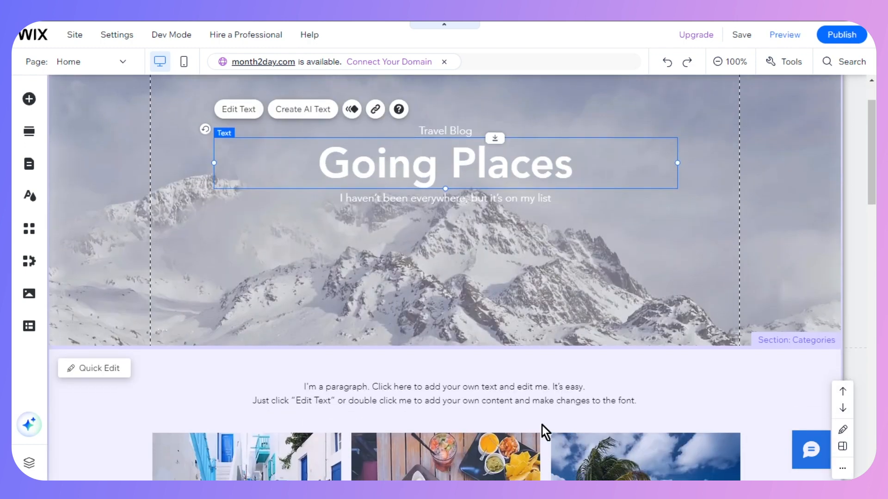
left_click(485, 392)
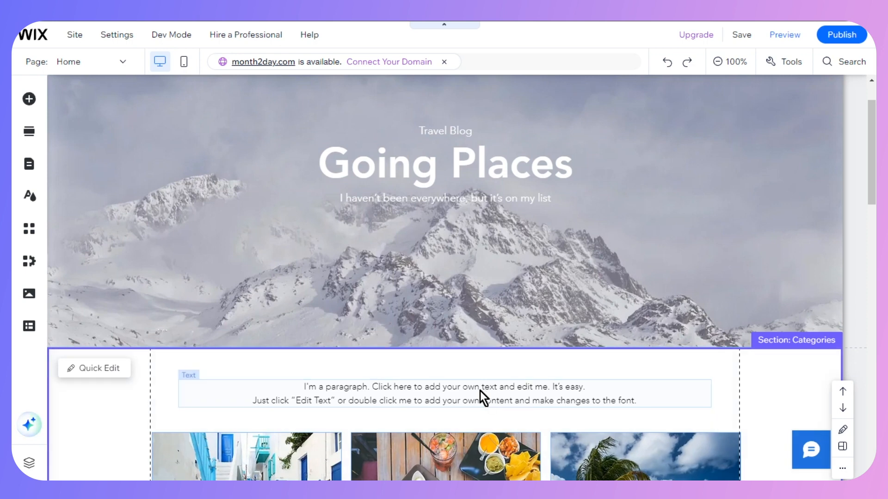
left_click(345, 153)
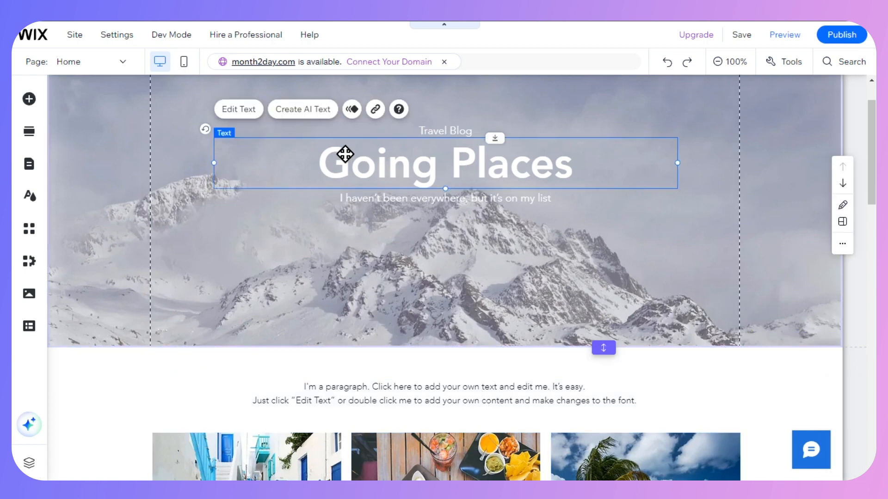
left_click(238, 109)
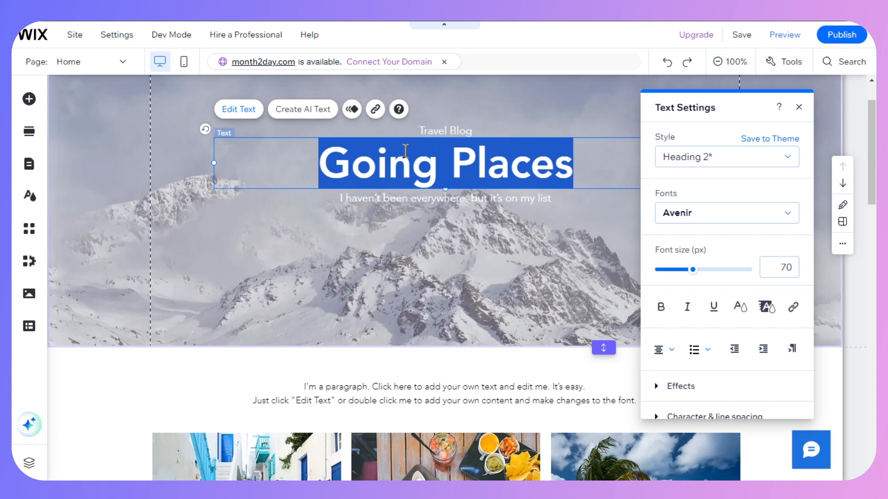
type("Explore the World")
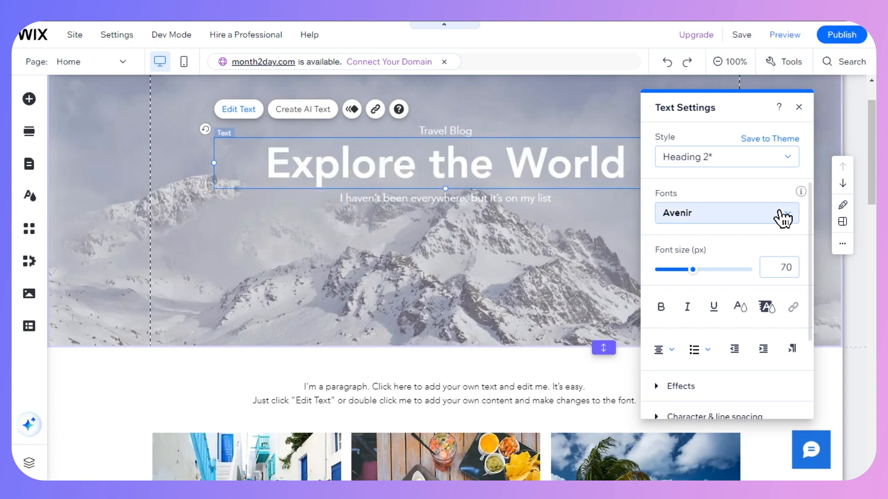
Browse the fonts available for the Welcome heading without picking one and close the text settings.
left_click(774, 213)
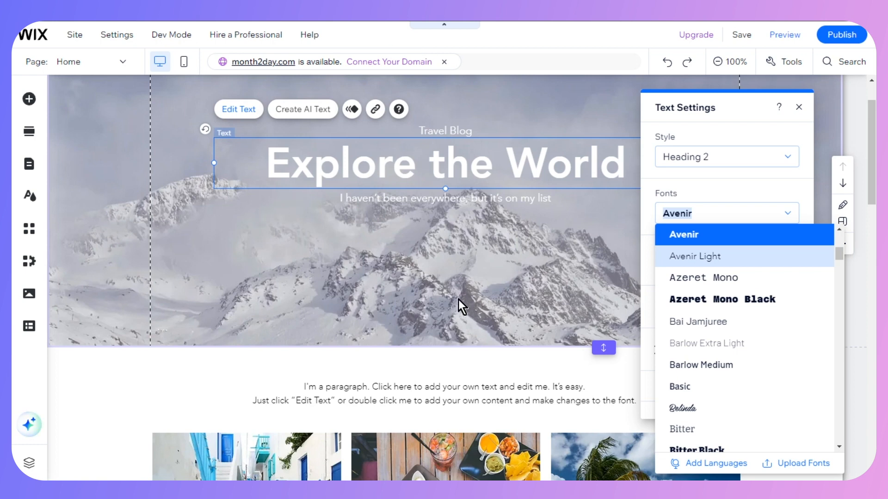
scroll(808, 369, "down", 2)
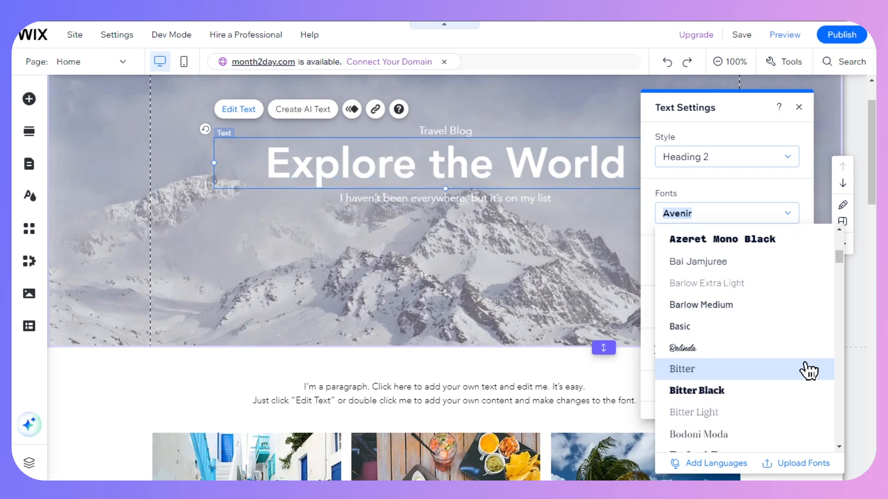
scroll(735, 403, "up", 2)
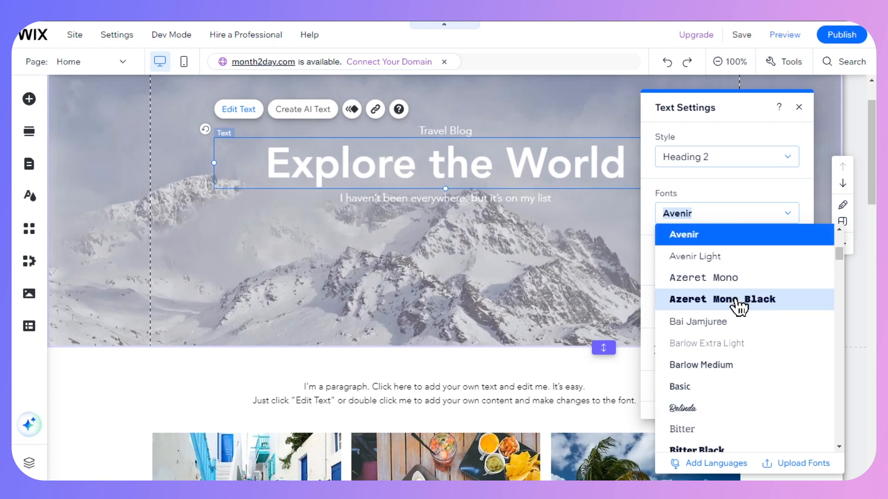
left_click(302, 65)
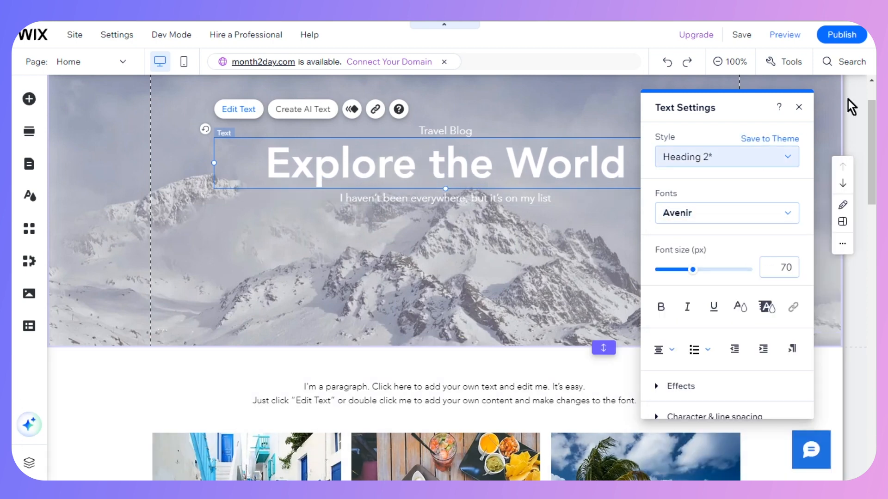
left_click(798, 106)
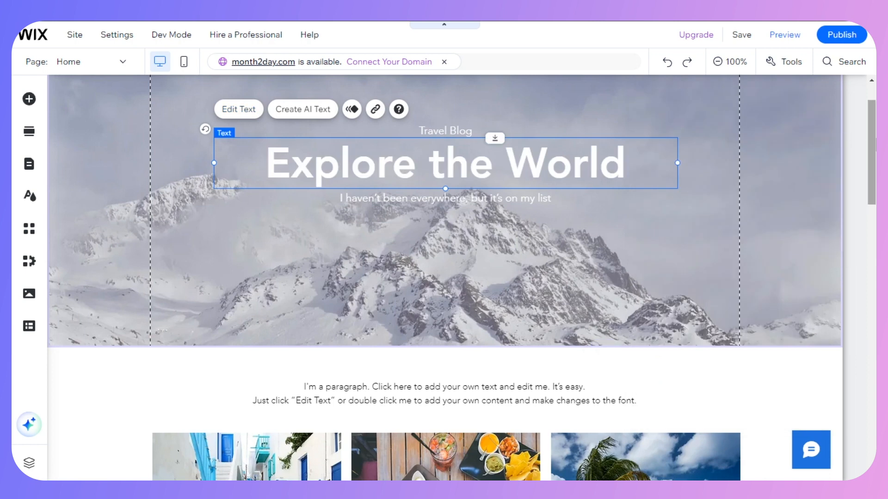
Add the "Grow Your Vision" section from the Welcome designs directly below the mountain banner.
scroll(444, 277, "down", 2)
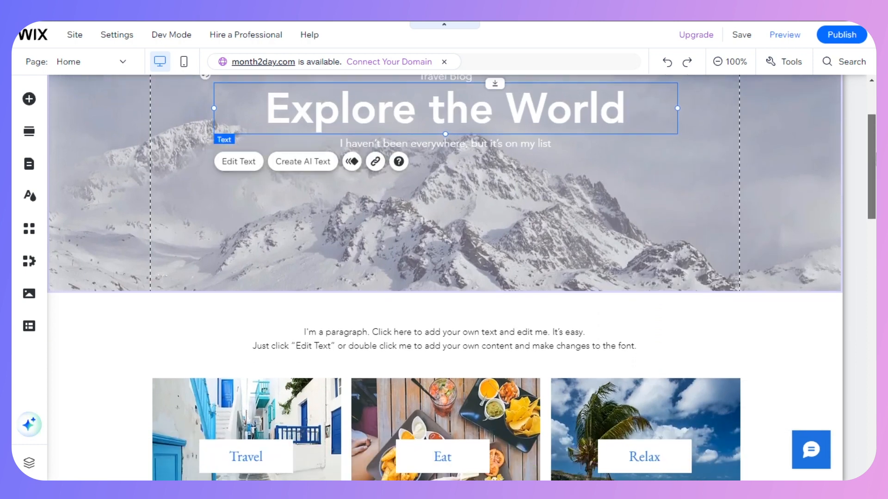
left_click_drag(872, 159, 873, 228)
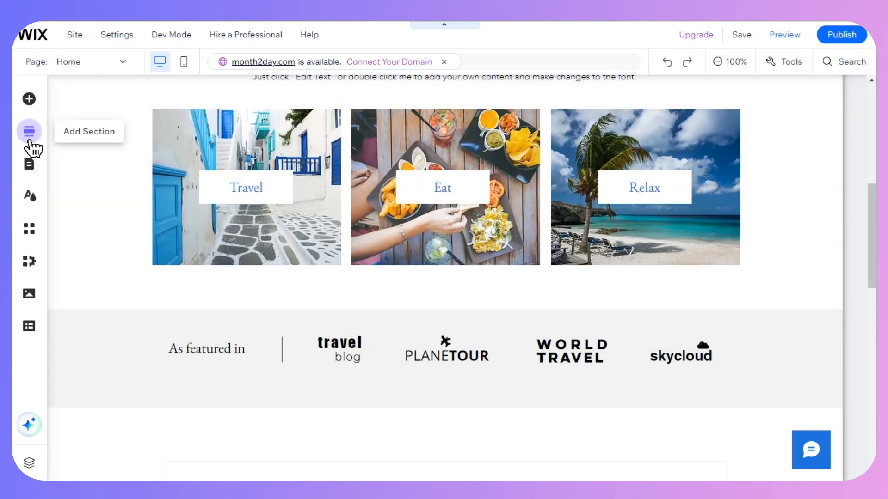
left_click(29, 140)
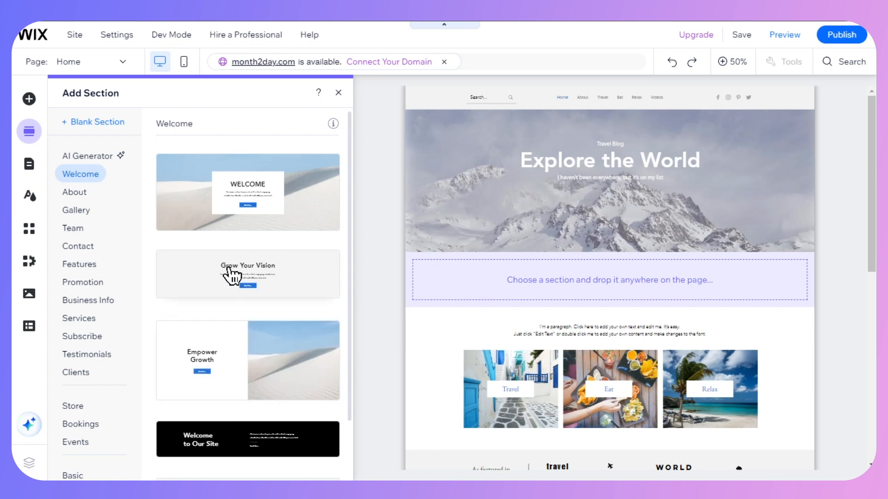
left_click(174, 276)
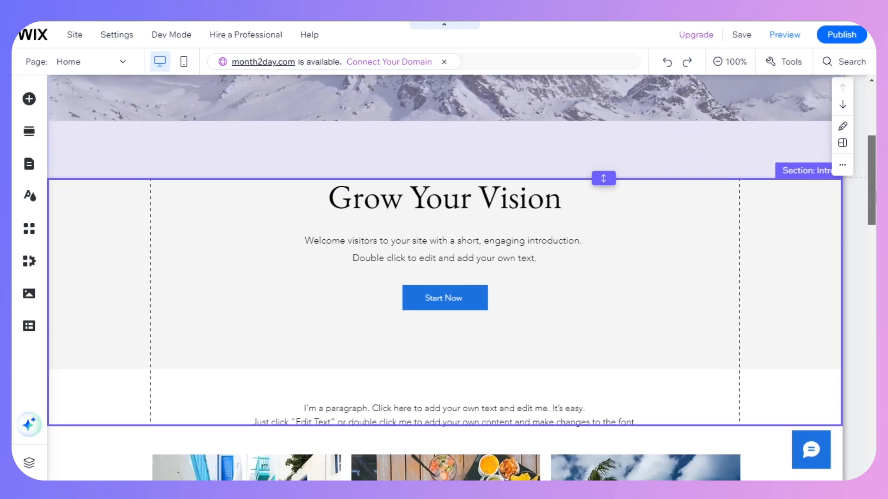
Change the label of the new Intro section's Start Now button to "Book Now" and close its settings.
scroll(490, 318, "up", 1)
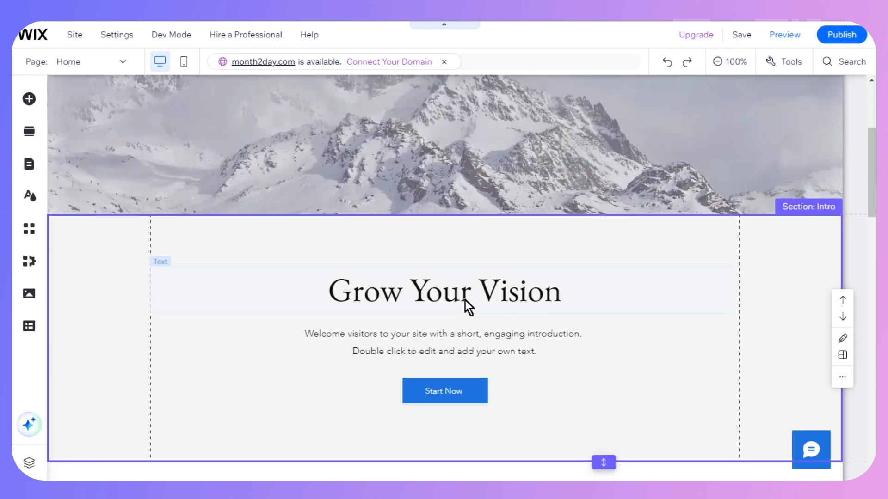
scroll(465, 300, "down", 1)
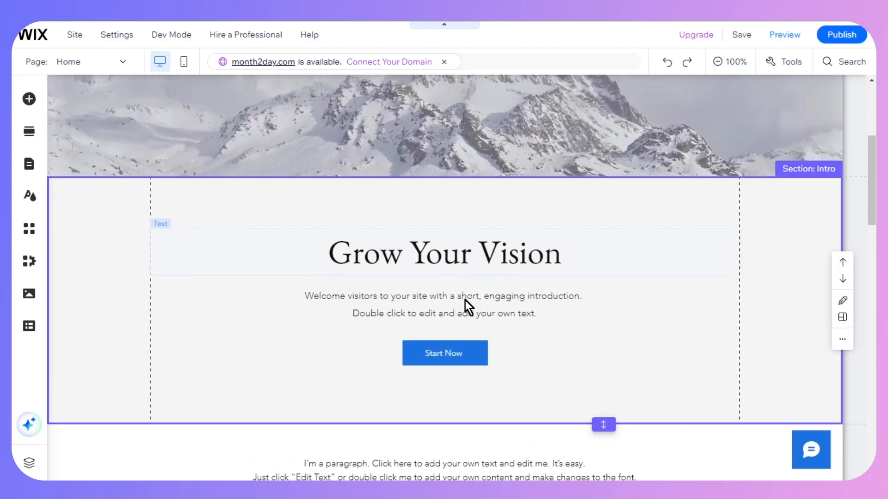
scroll(464, 300, "down", 1)
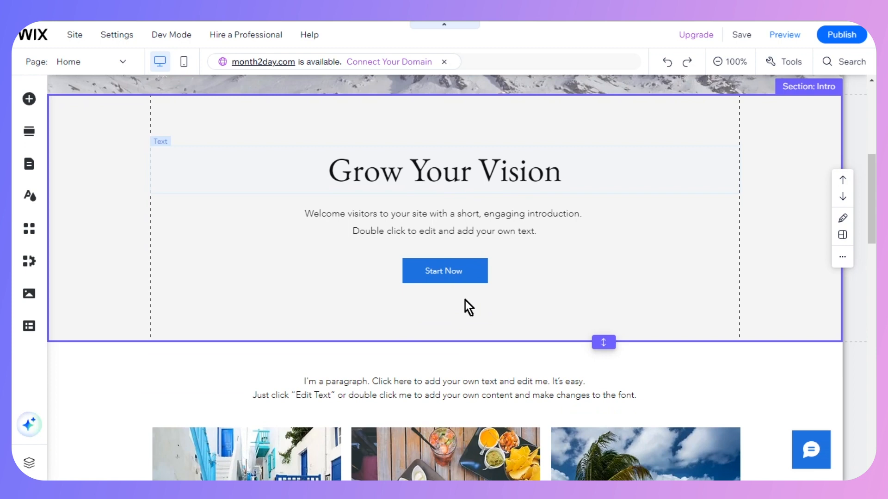
left_click(428, 273)
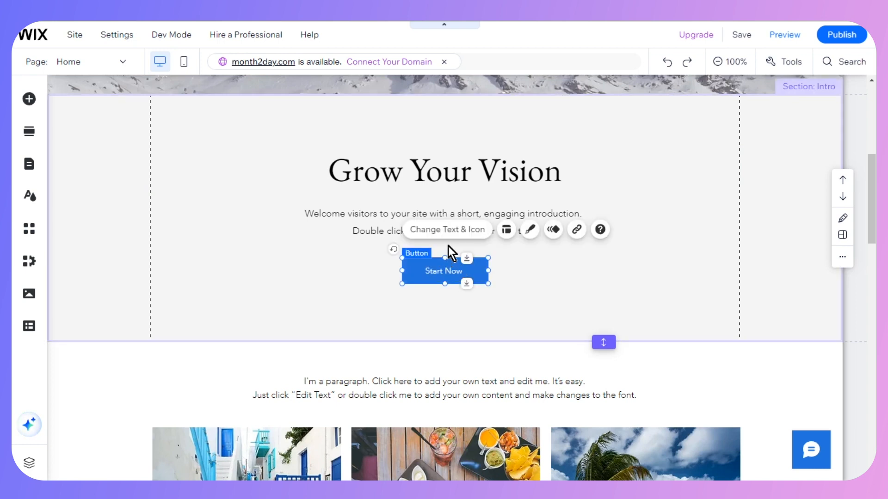
left_click(461, 230)
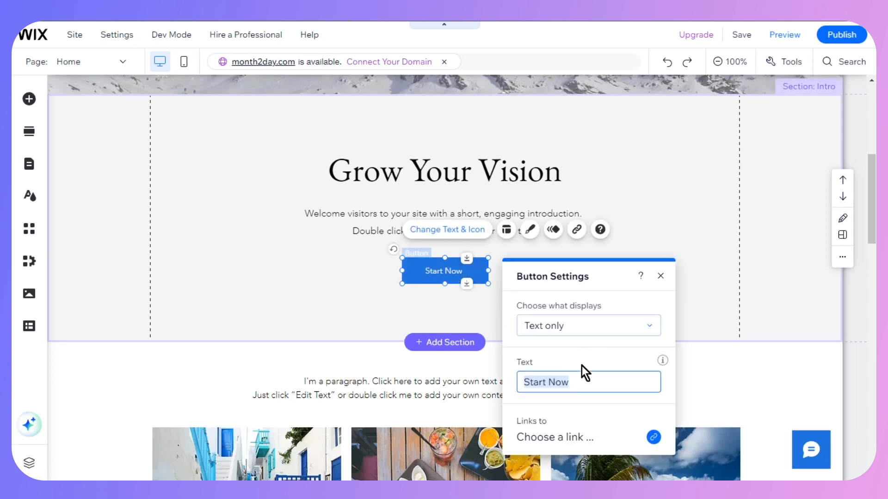
type("Book Now")
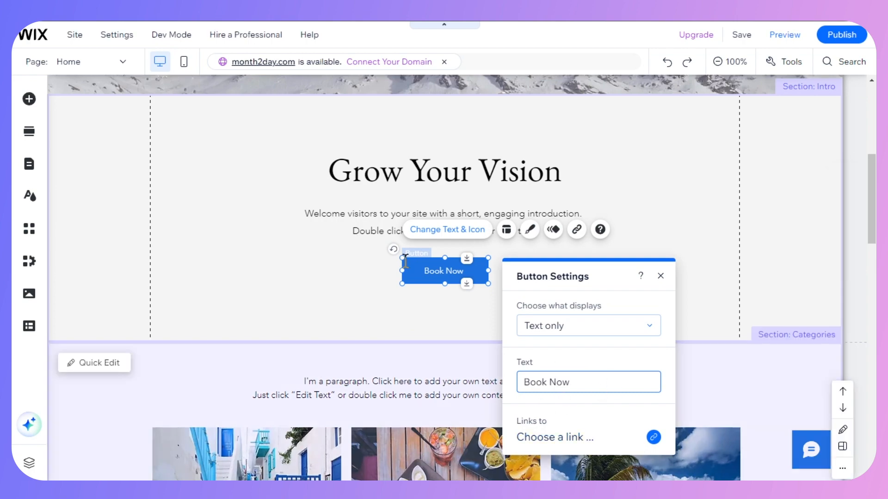
left_click(318, 260)
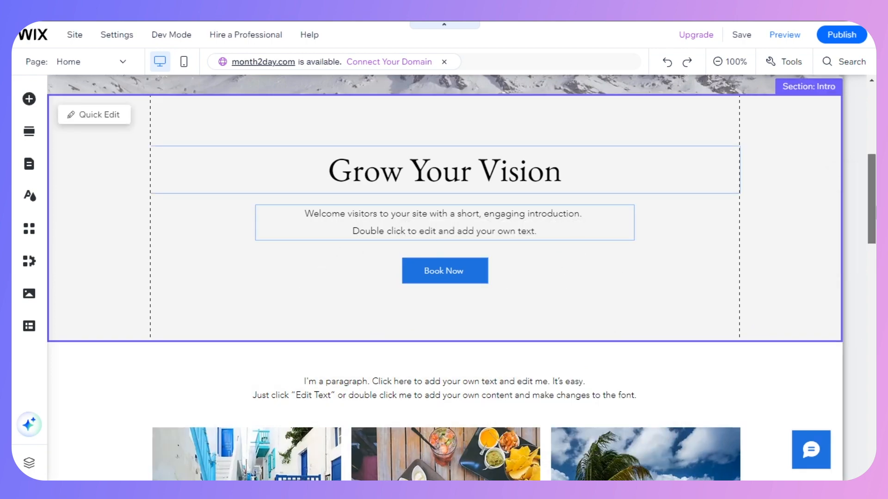
Check the additional options available for the page footer and return to the Welcome section.
left_click_drag(870, 220, 870, 437)
left_click(728, 446)
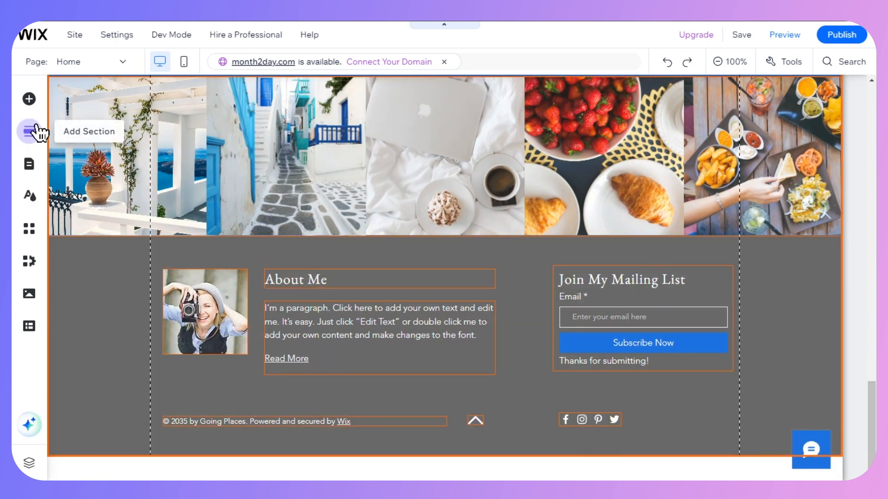
left_click(842, 264)
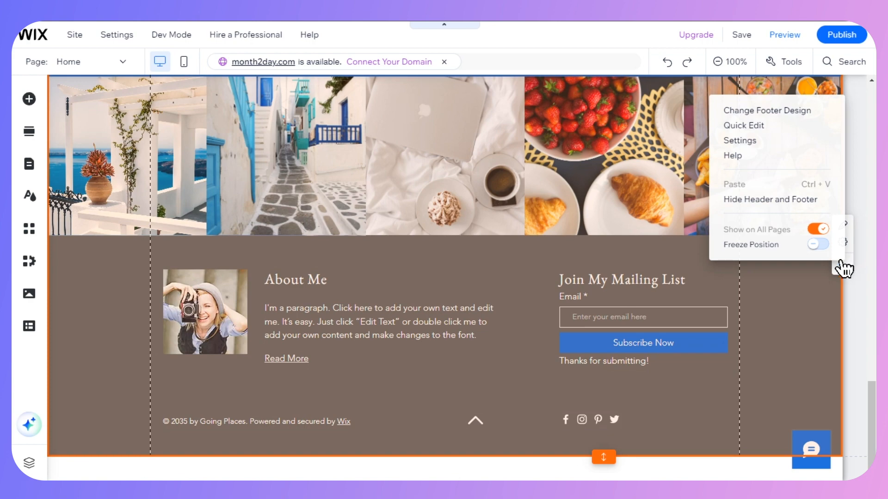
scroll(842, 269, "up", 1)
left_click_drag(872, 389, 850, 83)
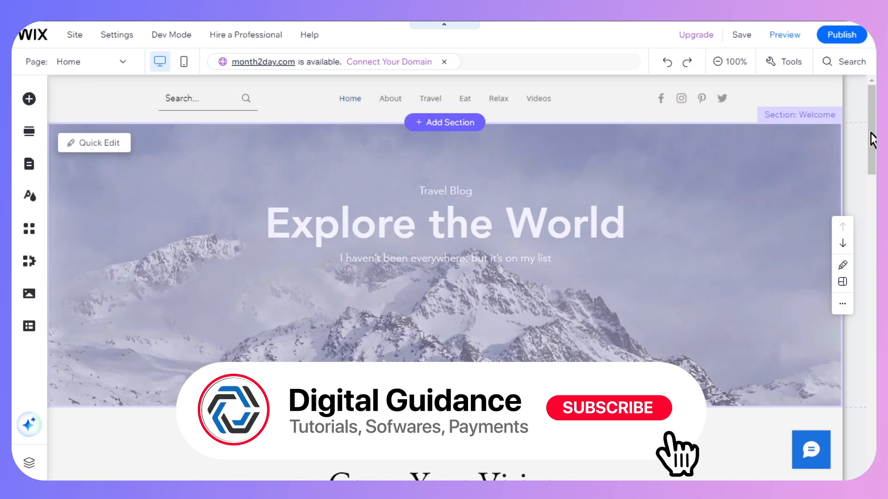